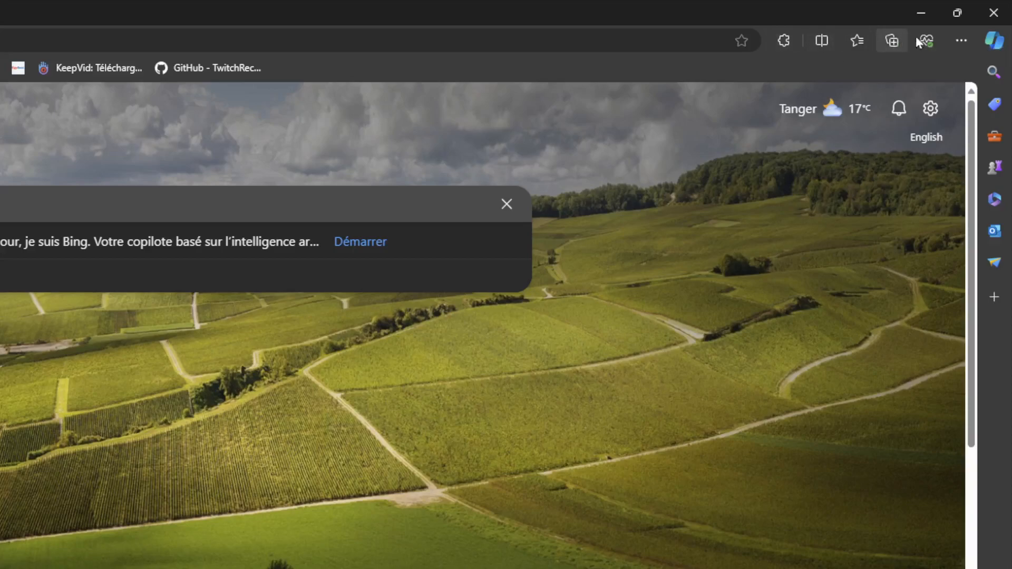
Step: Show the History panel from Edge's Settings and more menu
{"action": "left_click", "coordinate": [960, 42]}
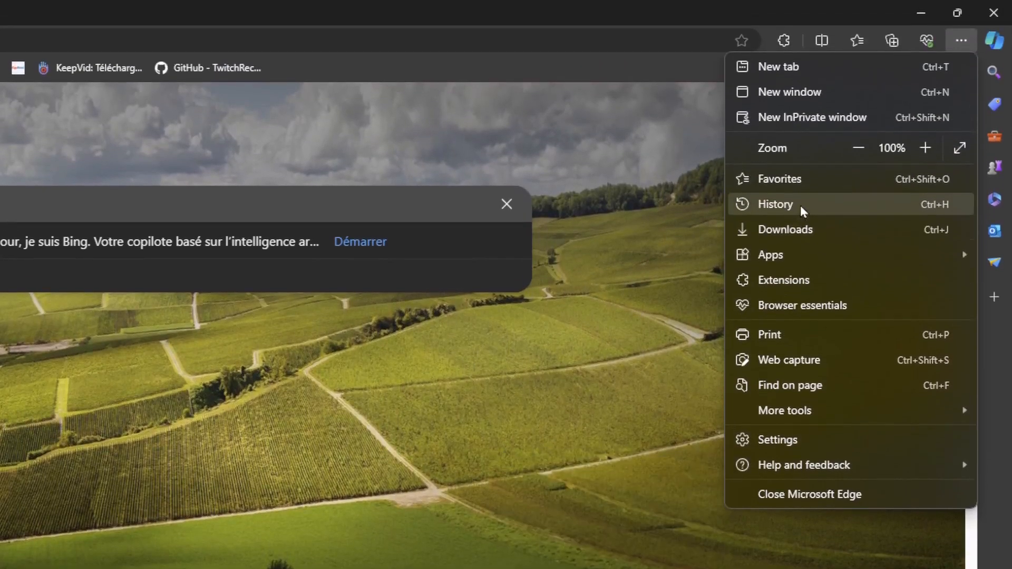
{"action": "left_click", "coordinate": [800, 205]}
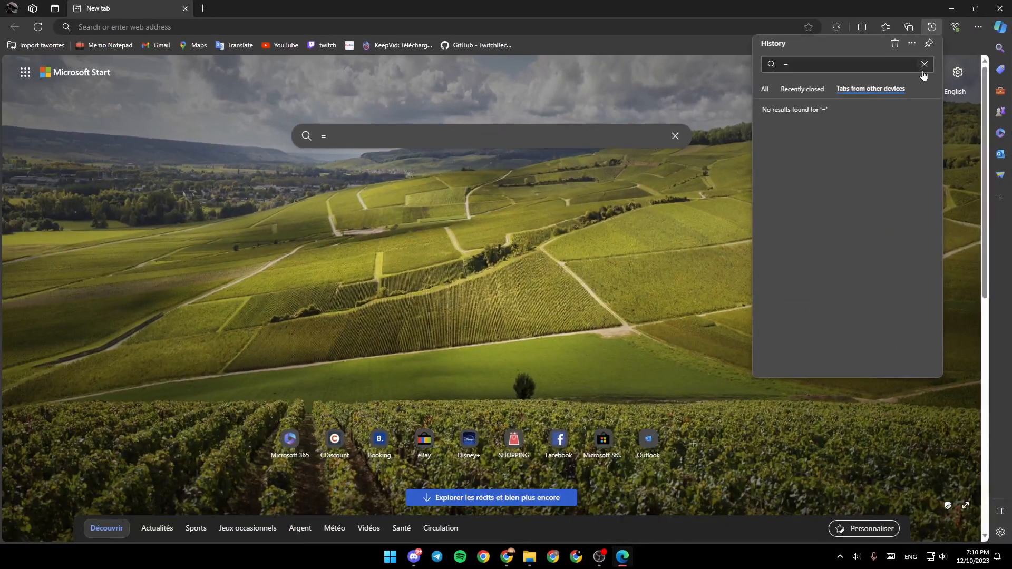
Step: Clear the history search, show All, and delete the Facebook login, facebook login search and google search bar entries
{"action": "left_click", "coordinate": [924, 65]}
{"action": "left_click", "coordinate": [764, 88]}
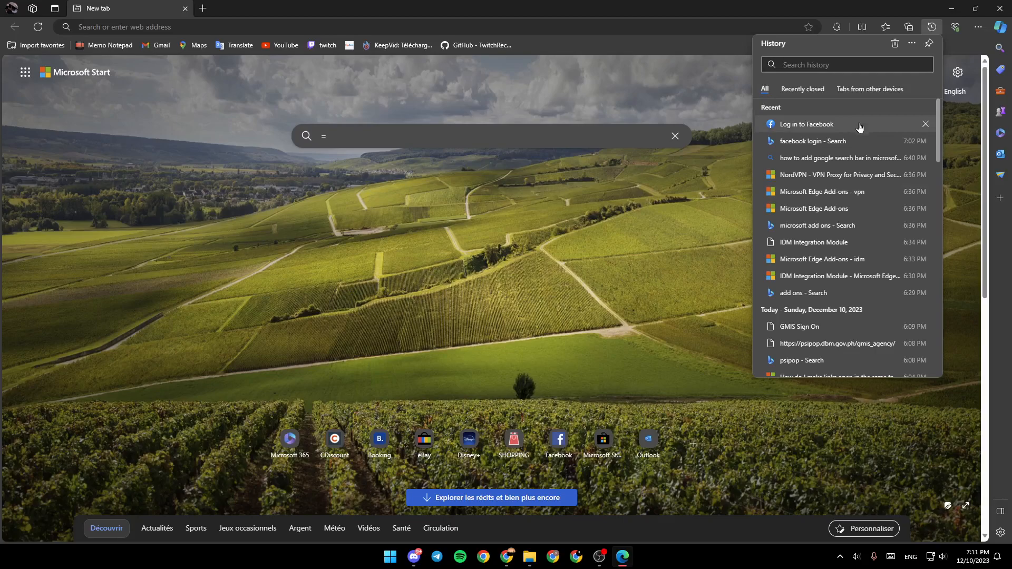
{"action": "mouse_move", "coordinate": [938, 140]}
{"action": "left_mouse_down"}
{"action": "mouse_move", "coordinate": [938, 330]}
{"action": "mouse_move", "coordinate": [938, 110]}
{"action": "left_mouse_up"}
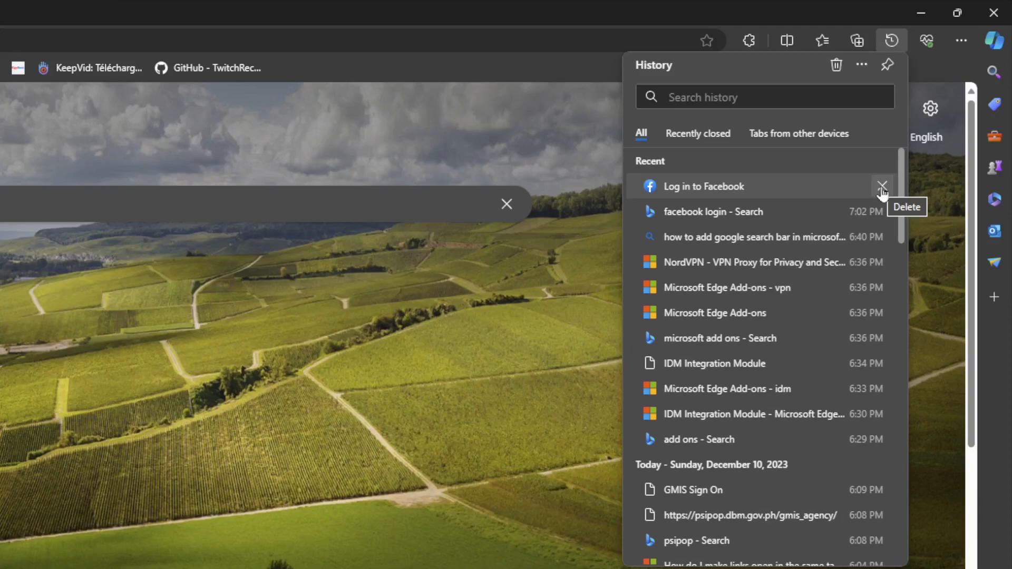
{"action": "left_click", "coordinate": [883, 188]}
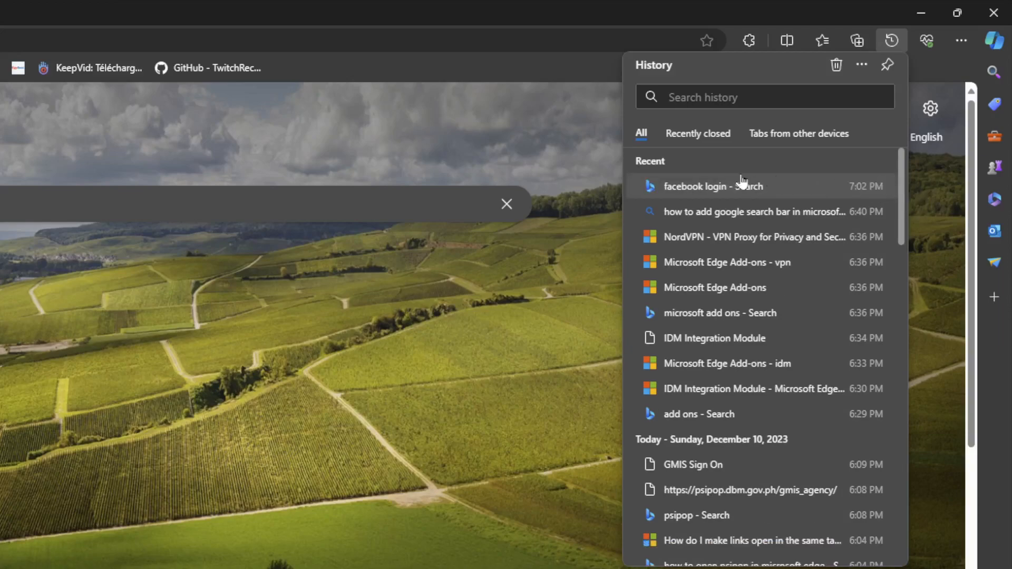
{"action": "left_click", "coordinate": [882, 186]}
{"action": "left_click", "coordinate": [883, 186]}
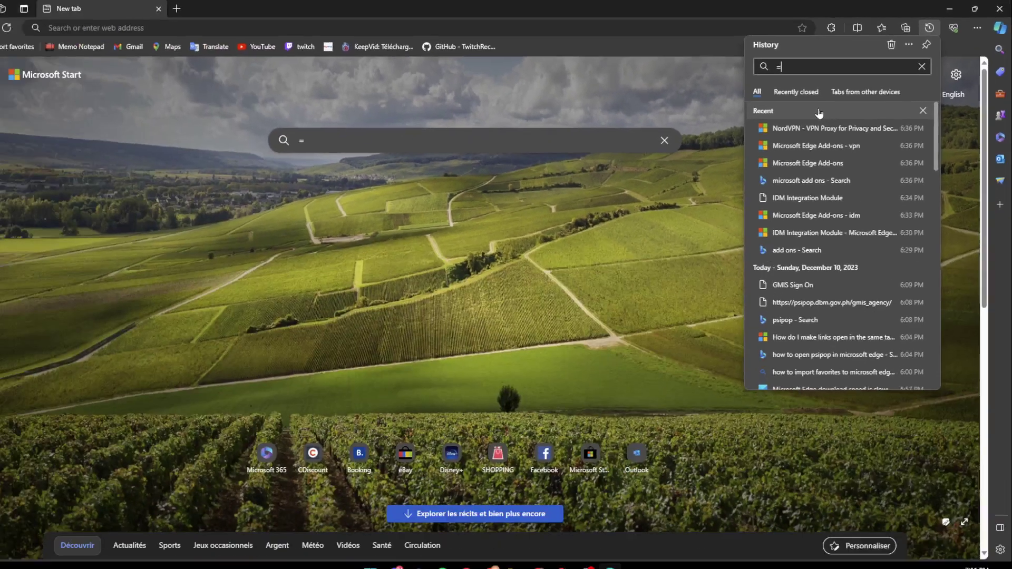
{"action": "type", "text": "=-"}
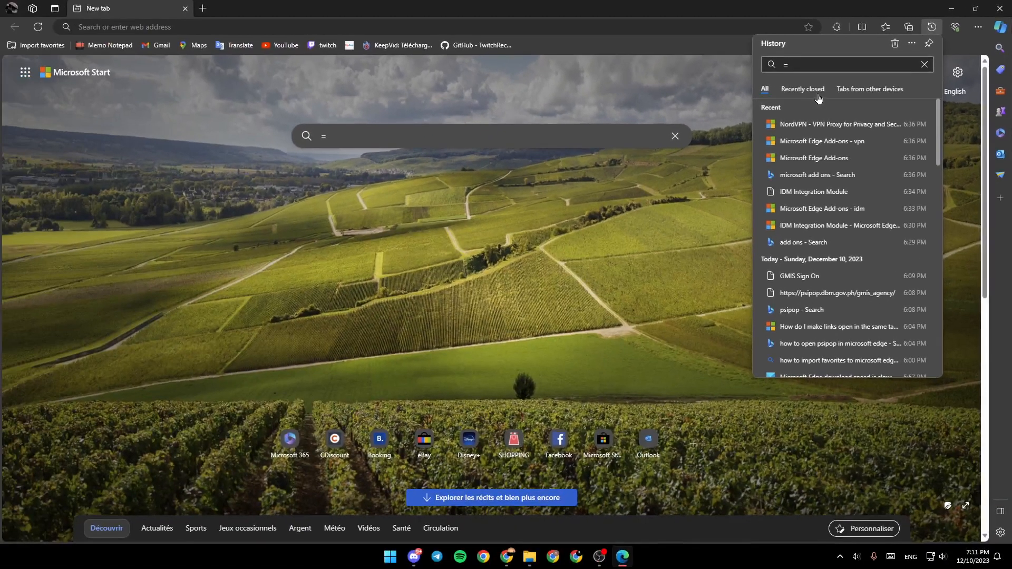
{"action": "left_click", "coordinate": [804, 89]}
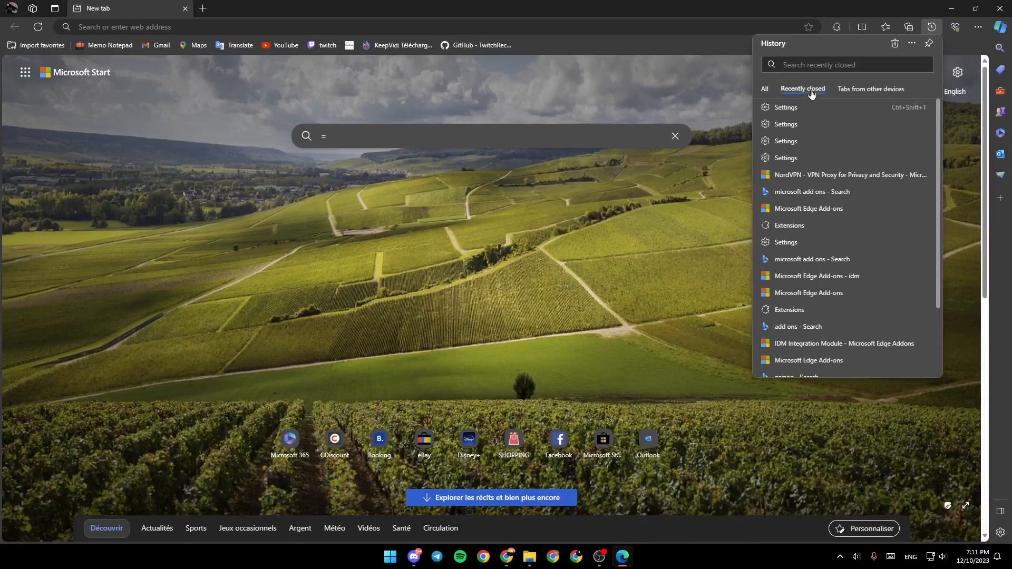
{"action": "left_click", "coordinate": [874, 91]}
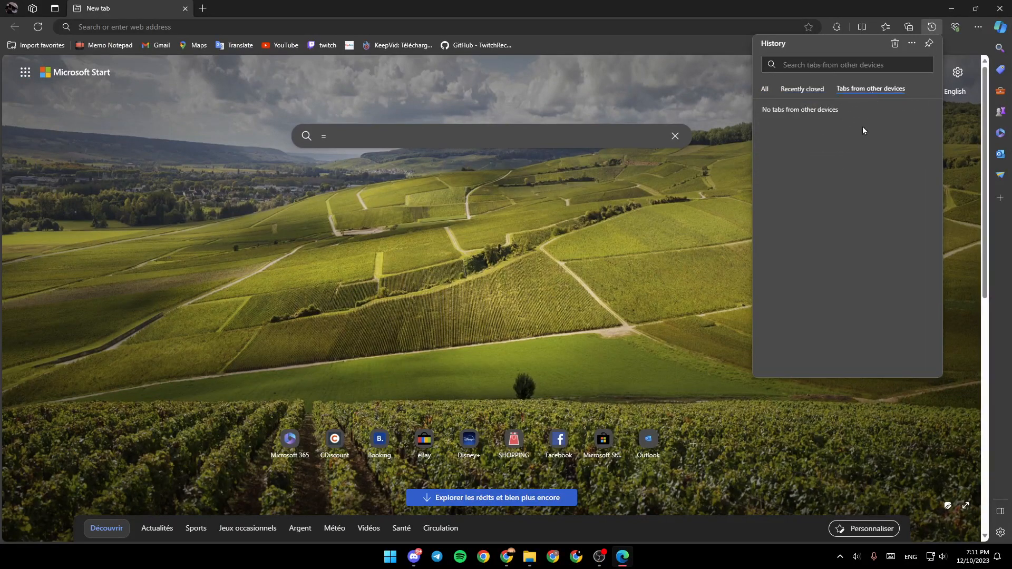
{"action": "key", "text": "shift+Tab"}
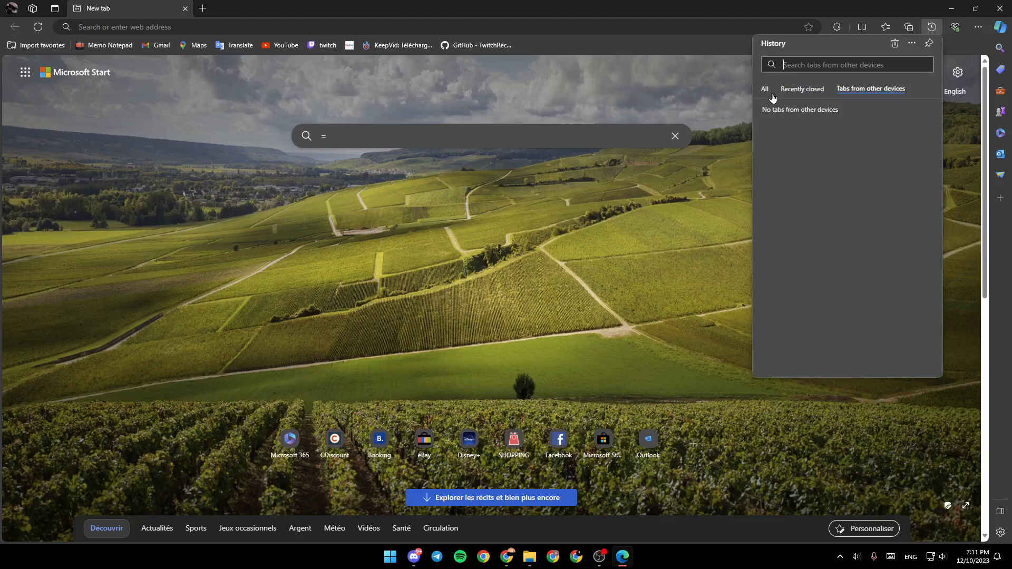
{"action": "left_click", "coordinate": [765, 89]}
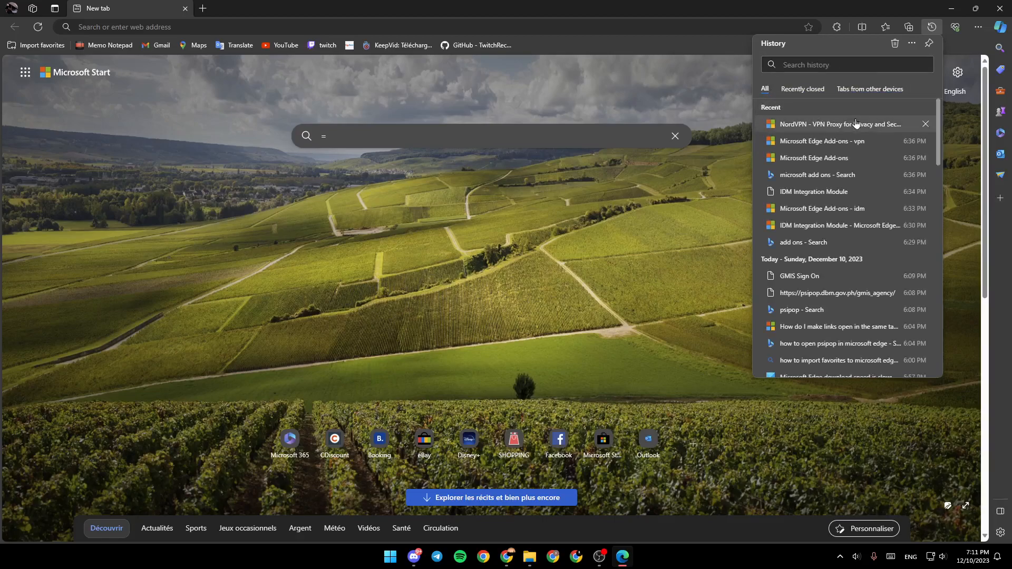
Step: Set the Clear browsing data time range to All time, then cancel without clearing
{"action": "left_click", "coordinate": [895, 44]}
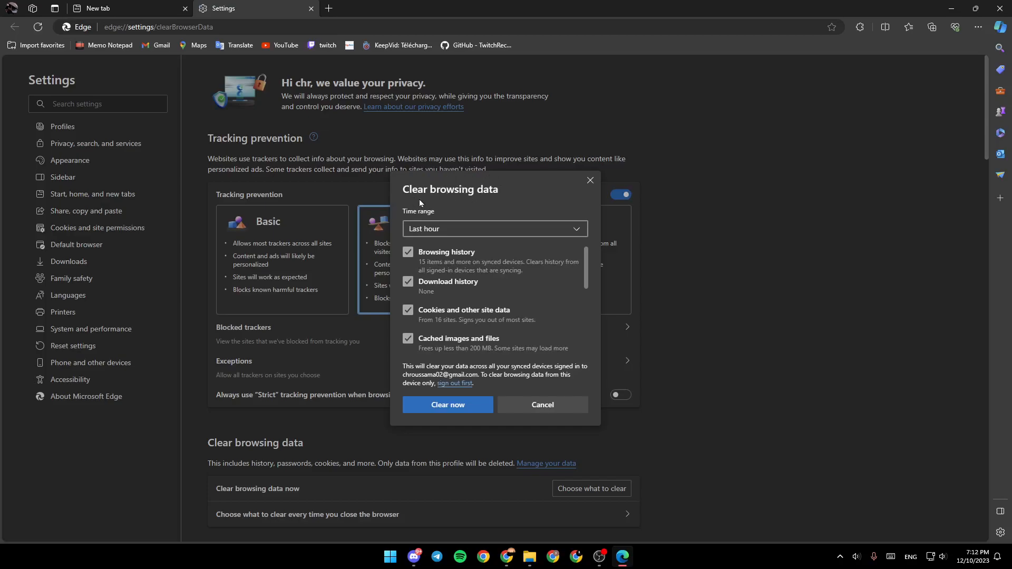
{"action": "left_click", "coordinate": [583, 231]}
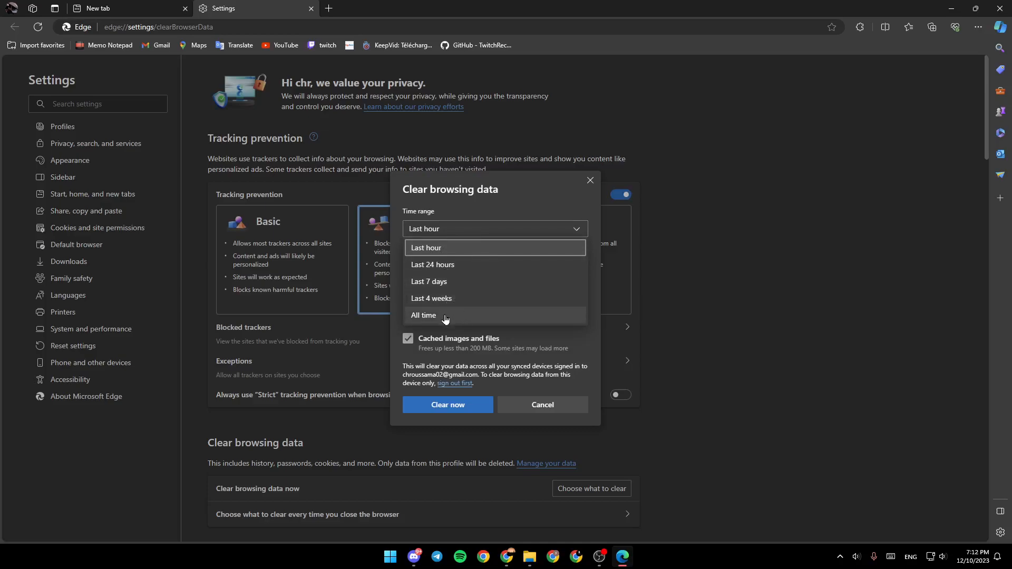
{"action": "left_click", "coordinate": [517, 315]}
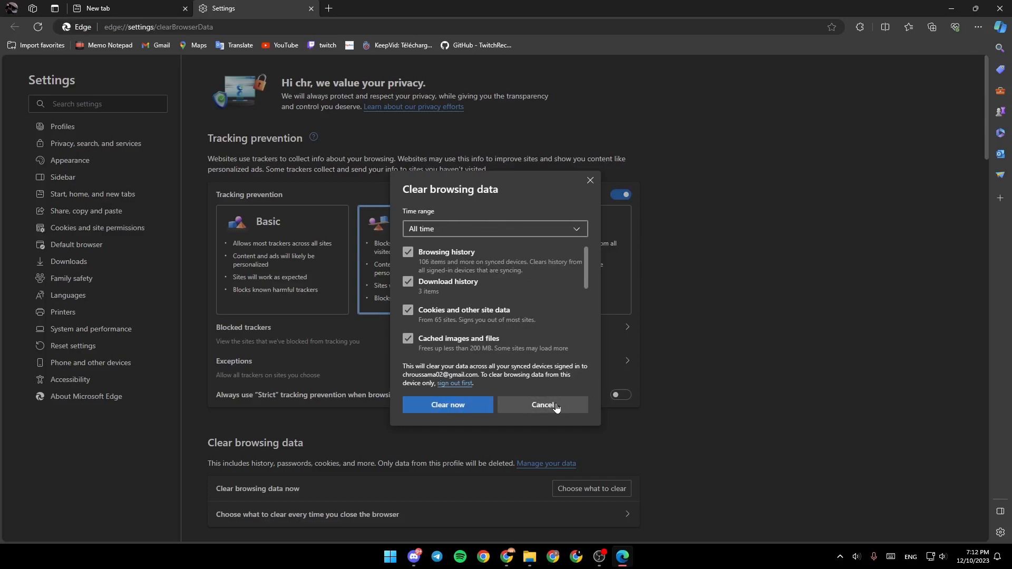
{"action": "left_click", "coordinate": [556, 406]}
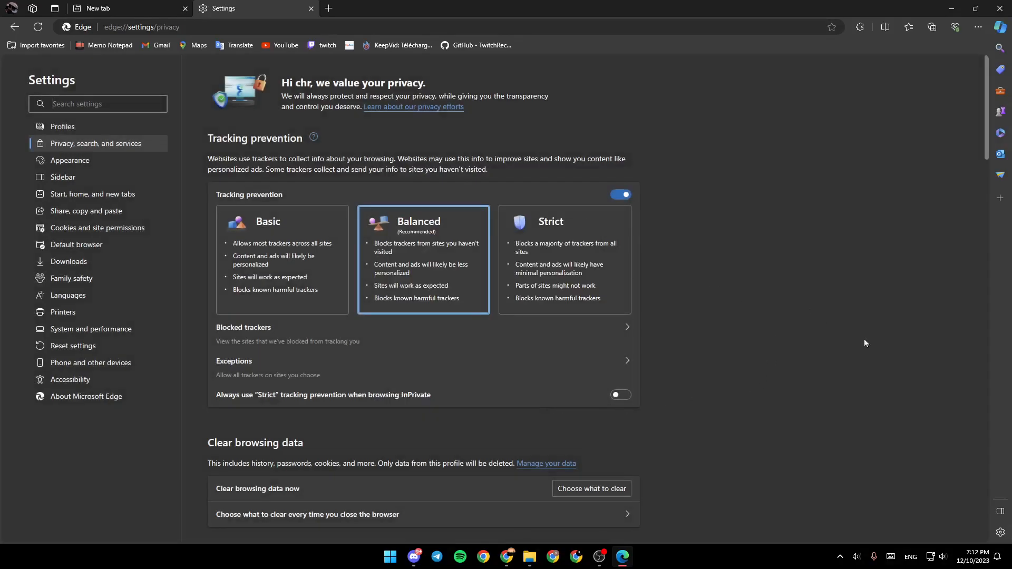